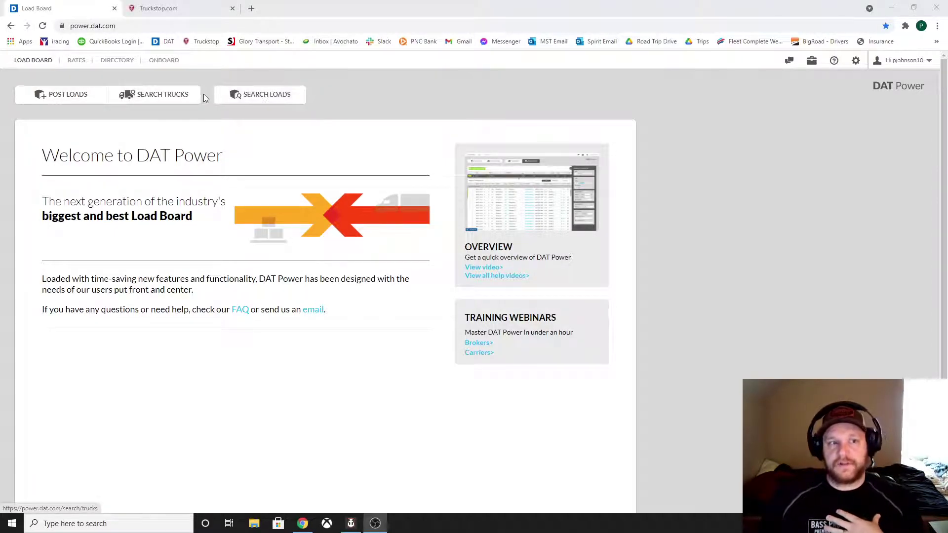
Step: Show the Theodore, AL load results, then view Truckstop.com's Caldwell, ID to Theodore, AL flatbed loads
{"action": "left_click", "coordinate": [235, 93]}
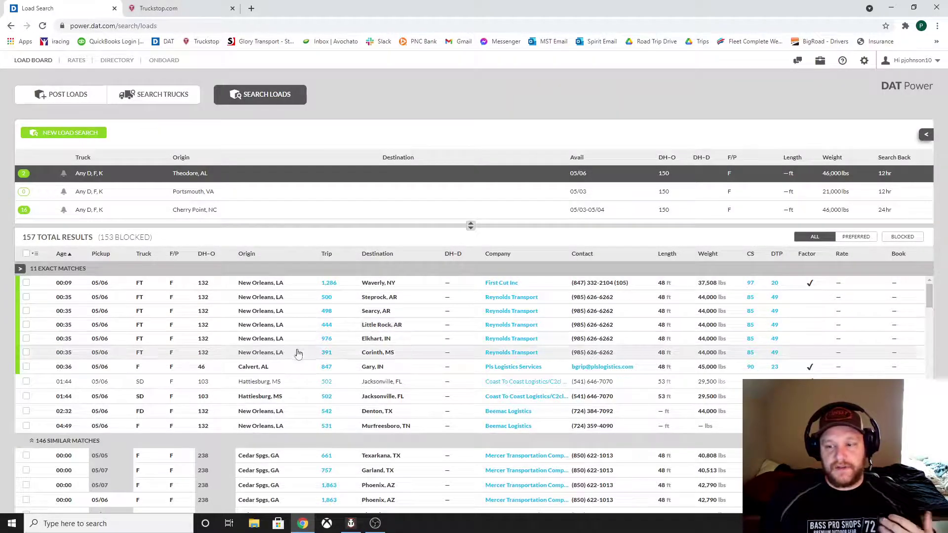
{"action": "left_click", "coordinate": [162, 7]}
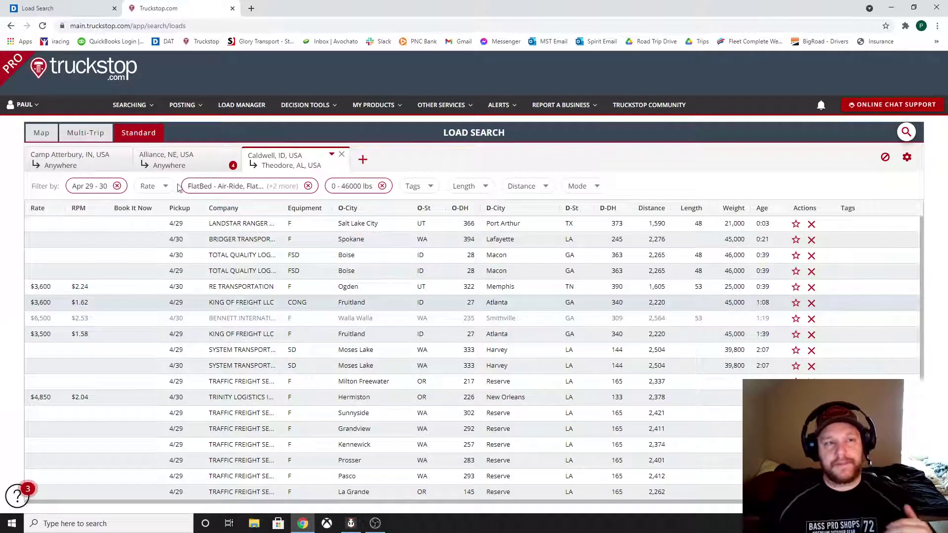
Step: Return to DAT Power's Theodore, AL search results (157 total, 11 exact matches)
{"action": "left_click", "coordinate": [91, 8]}
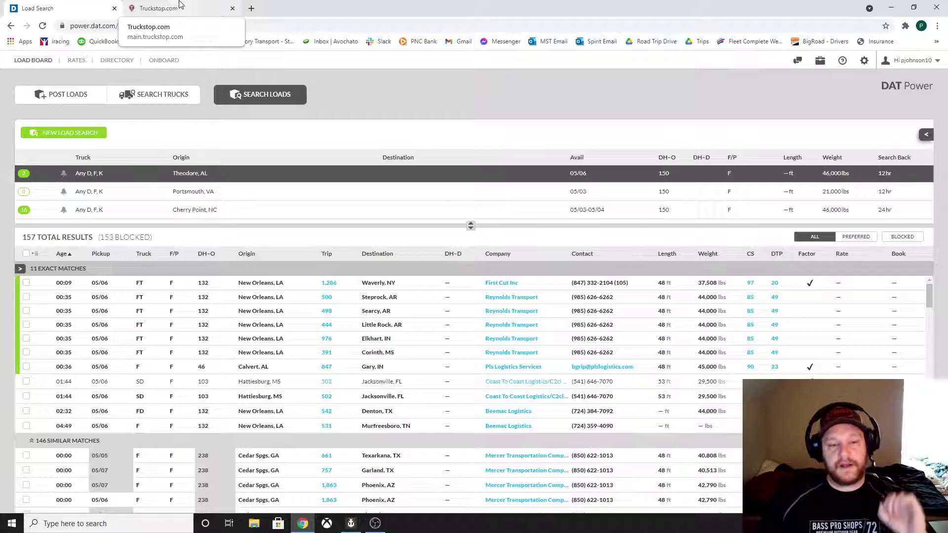
Step: Expand the First Cut Inc Waverly, NY load to show its $2.79 spot rate and $3,594 per trip
{"action": "left_click", "coordinate": [252, 292]}
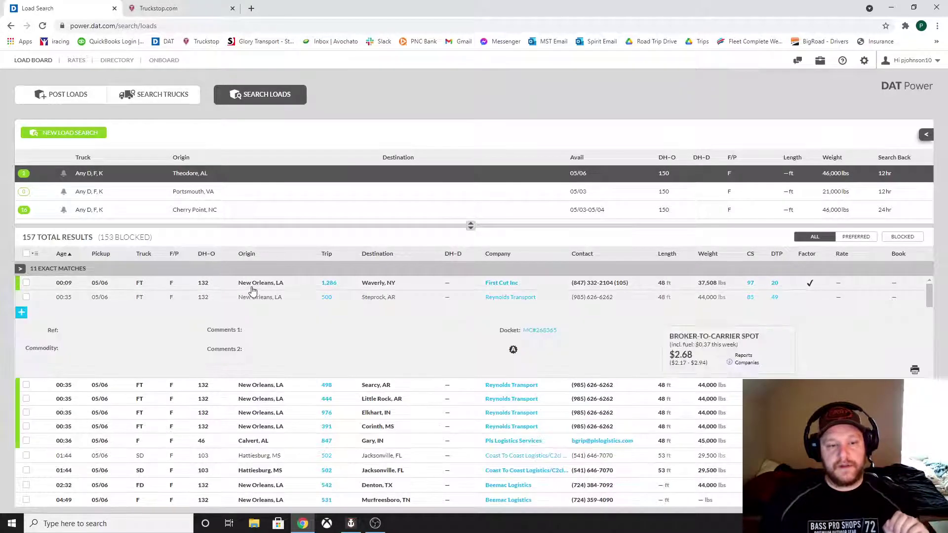
{"action": "left_click", "coordinate": [251, 286]}
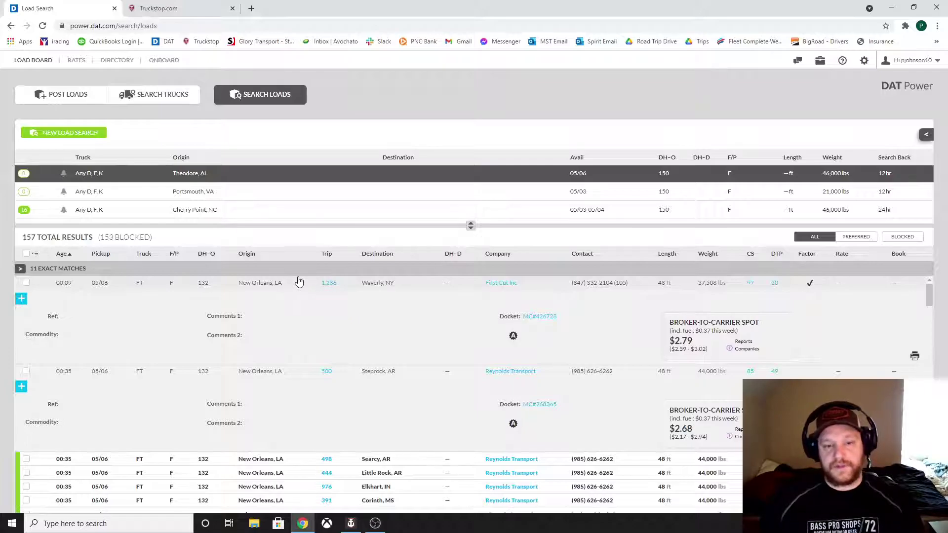
{"action": "left_click", "coordinate": [680, 347]}
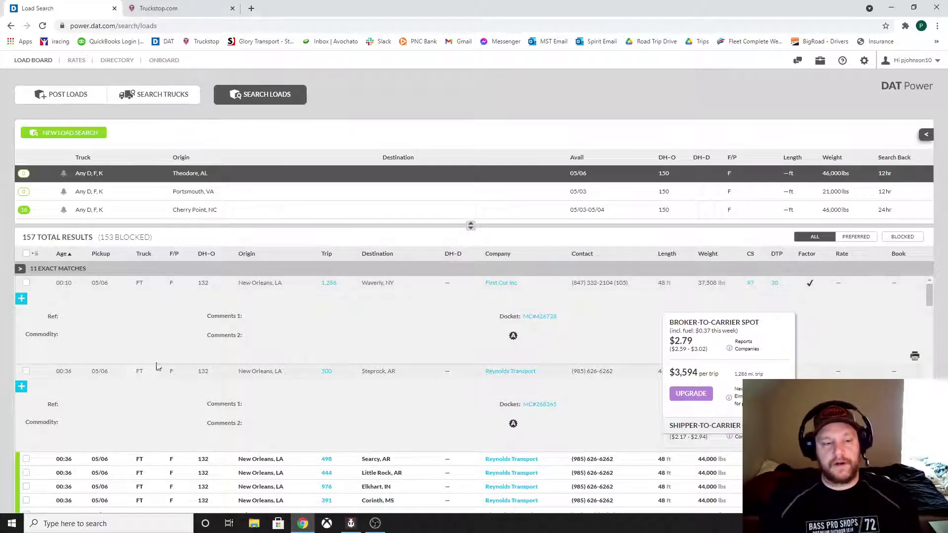
{"action": "scroll", "coordinate": [207, 367], "scroll_direction": "down", "scroll_amount": 2}
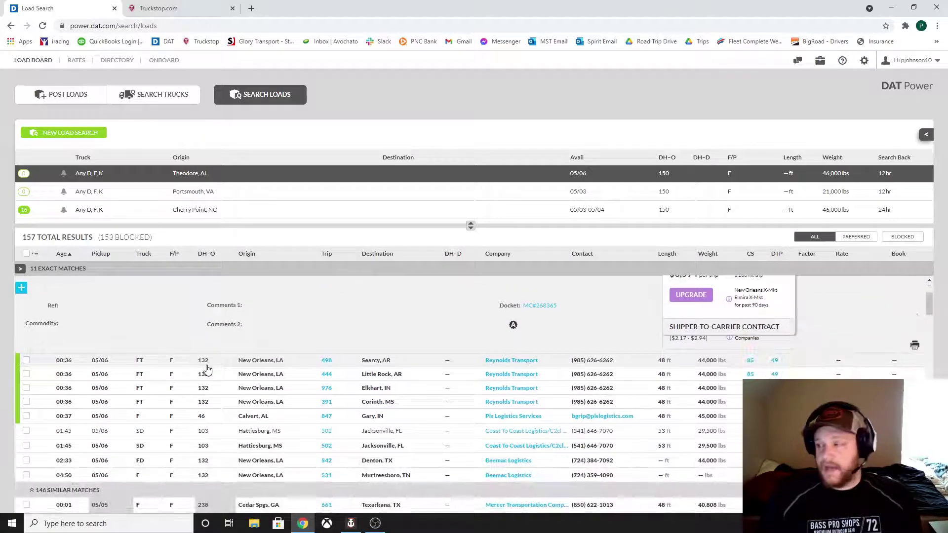
{"action": "scroll", "coordinate": [207, 367], "scroll_direction": "up", "scroll_amount": 2}
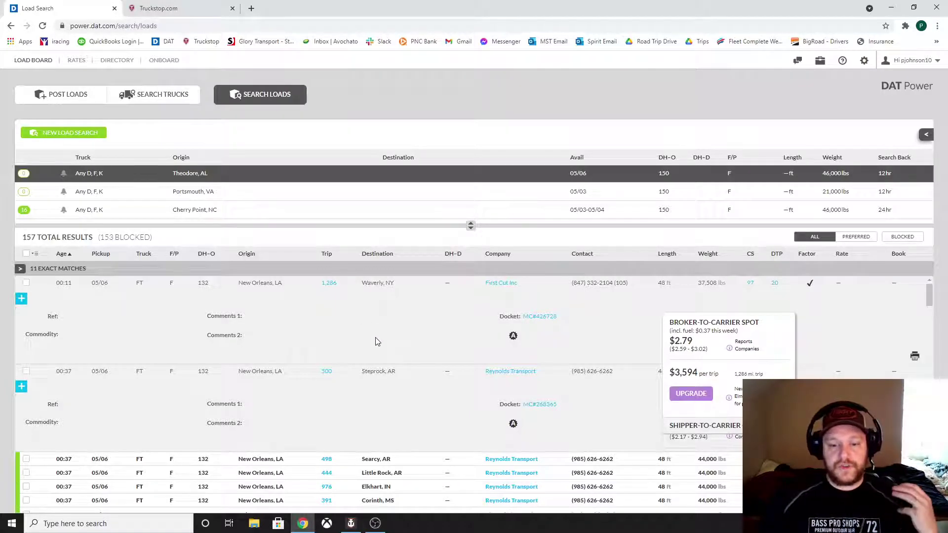
{"action": "left_click", "coordinate": [384, 366]}
{"action": "left_click", "coordinate": [384, 365]}
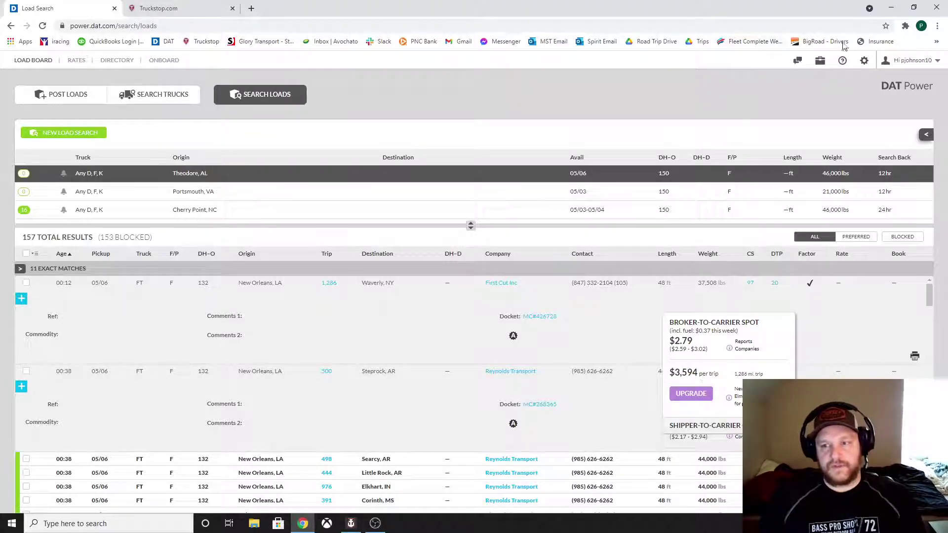
Step: Get the flatbed Kansas City, MO to Winnebago, MN spot rate: $2.82 per mile, $1,102 per trip
{"action": "left_click", "coordinate": [820, 60]}
{"action": "left_click", "coordinate": [794, 119]}
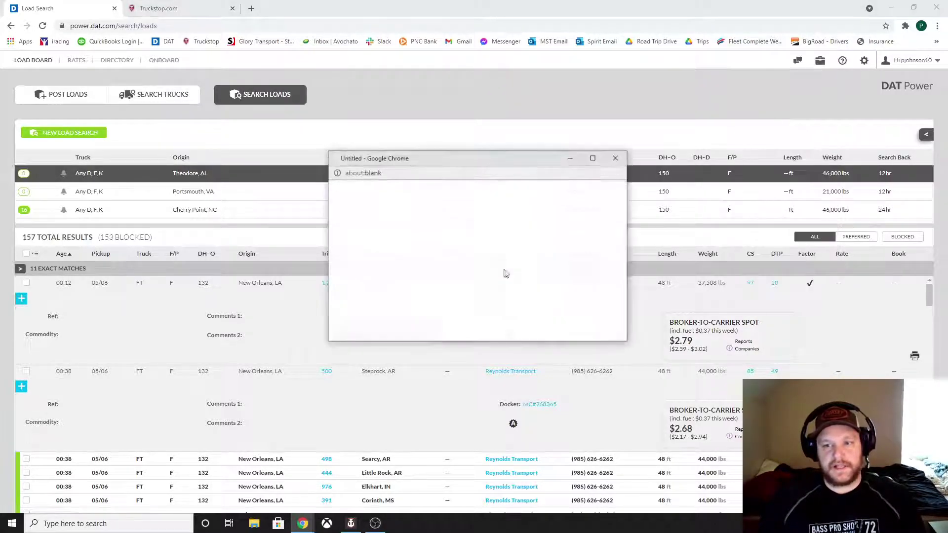
{"action": "left_click", "coordinate": [413, 197]}
{"action": "left_click", "coordinate": [392, 219]}
{"action": "left_click", "coordinate": [388, 219]}
{"action": "type", "text": "kansas"}
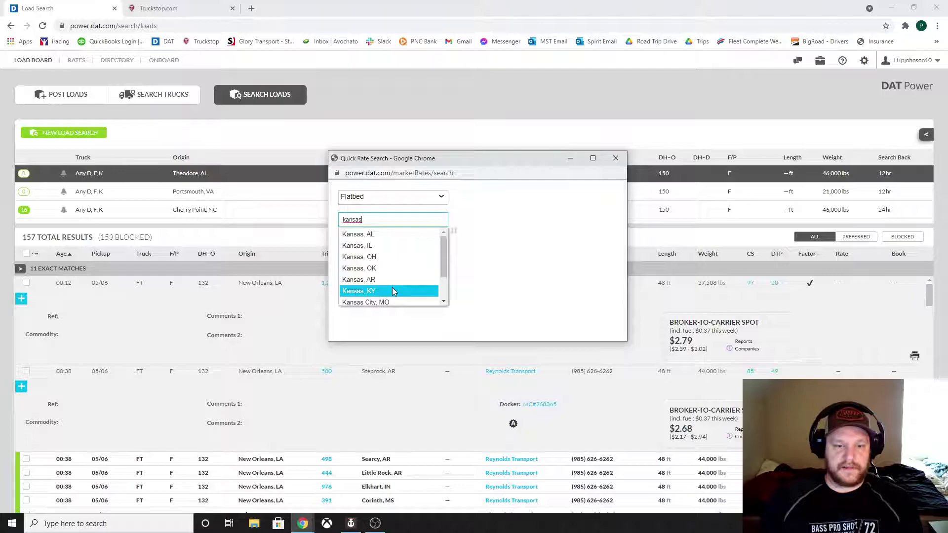
{"action": "scroll", "coordinate": [395, 296], "scroll_direction": "down", "scroll_amount": 2}
{"action": "left_click", "coordinate": [397, 266]}
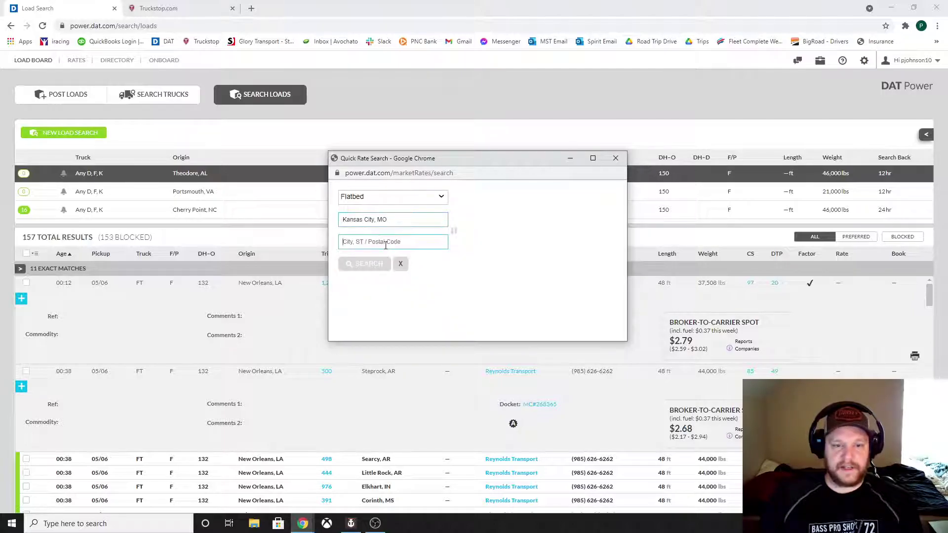
{"action": "type", "text": "winne"}
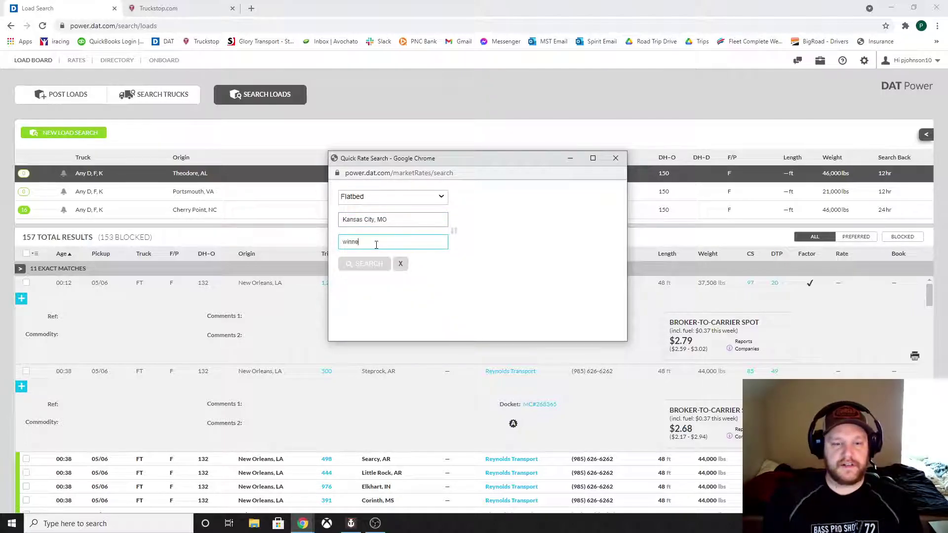
{"action": "type", "text": "bago"}
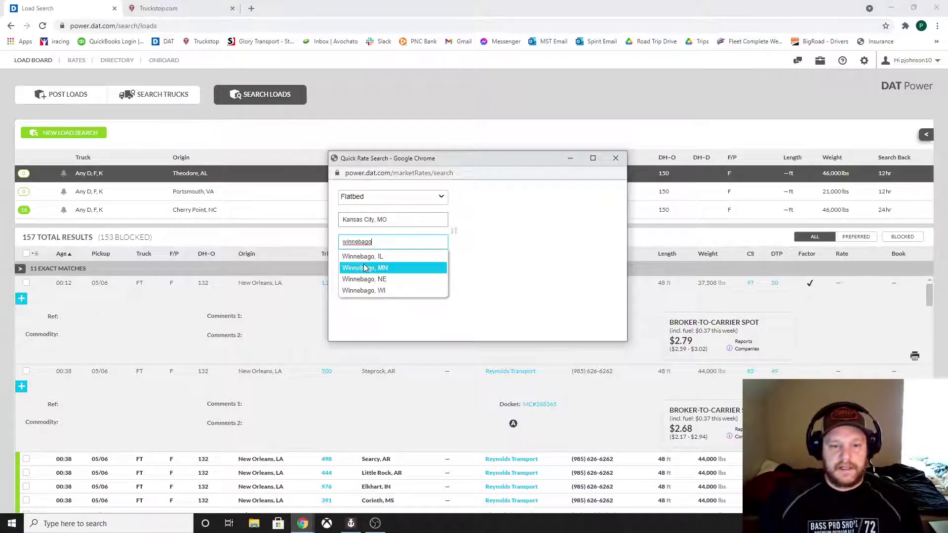
{"action": "left_click", "coordinate": [365, 267]}
{"action": "left_click", "coordinate": [380, 266]}
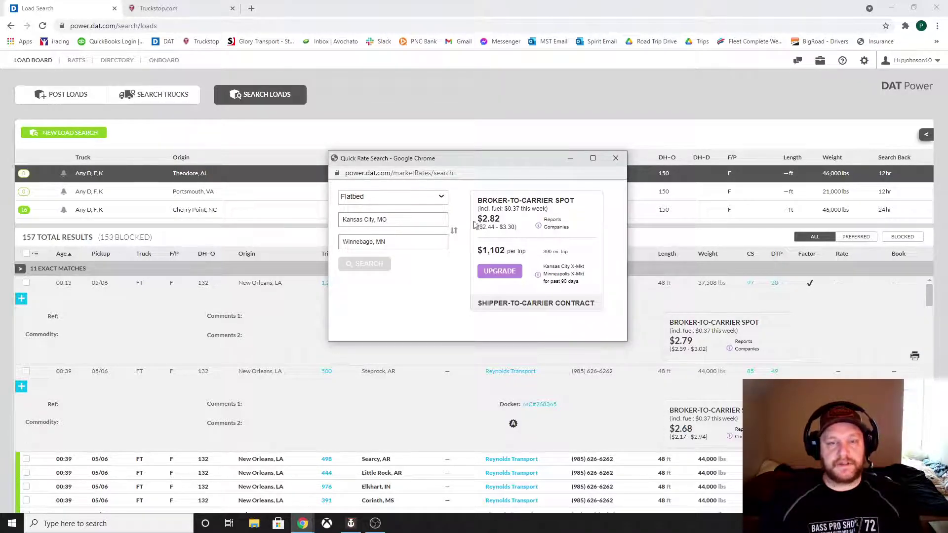
Step: Close Quick Rate Search to show the loads again, with Waverly, NY at $2.79 and Steprock, AR at $2.68
{"action": "left_click", "coordinate": [571, 160]}
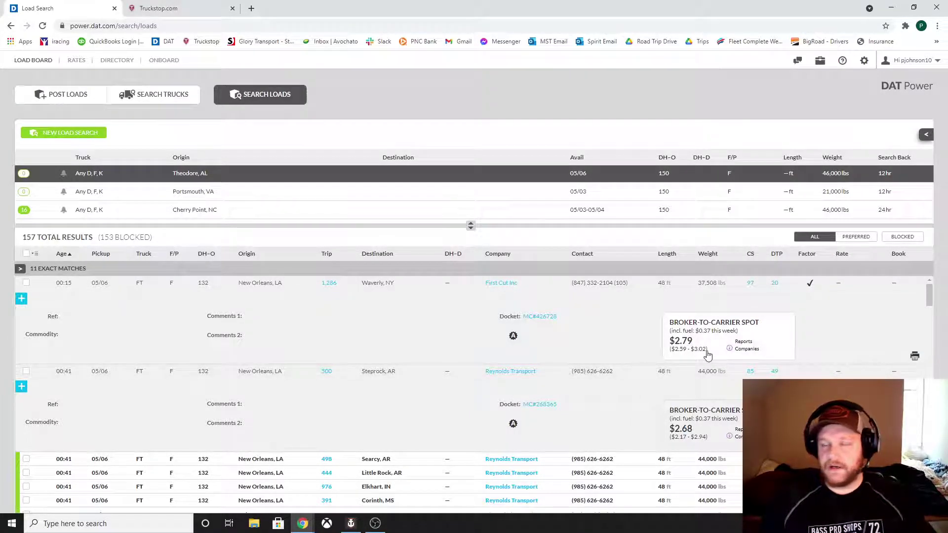
Step: On Truckstop.com, view rate insights for the Caldwell search's Ogden–Memphis load, then return to DAT Power
{"action": "left_click", "coordinate": [157, 8]}
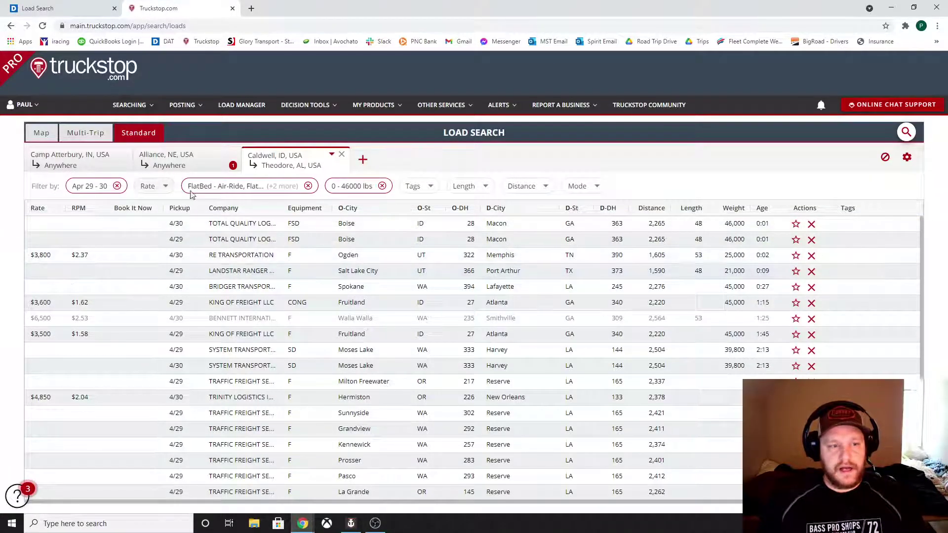
{"action": "left_click", "coordinate": [191, 163]}
{"action": "left_click", "coordinate": [289, 162]}
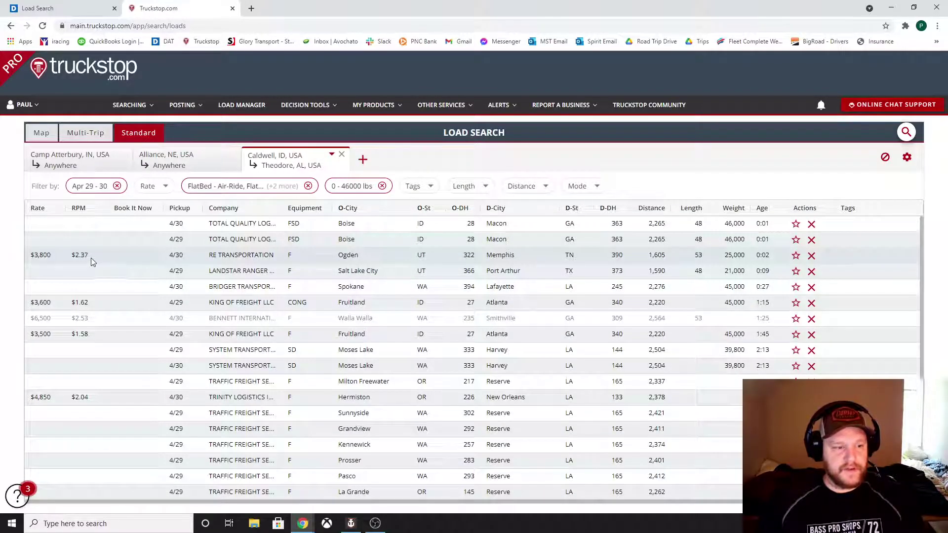
{"action": "left_click", "coordinate": [94, 259]}
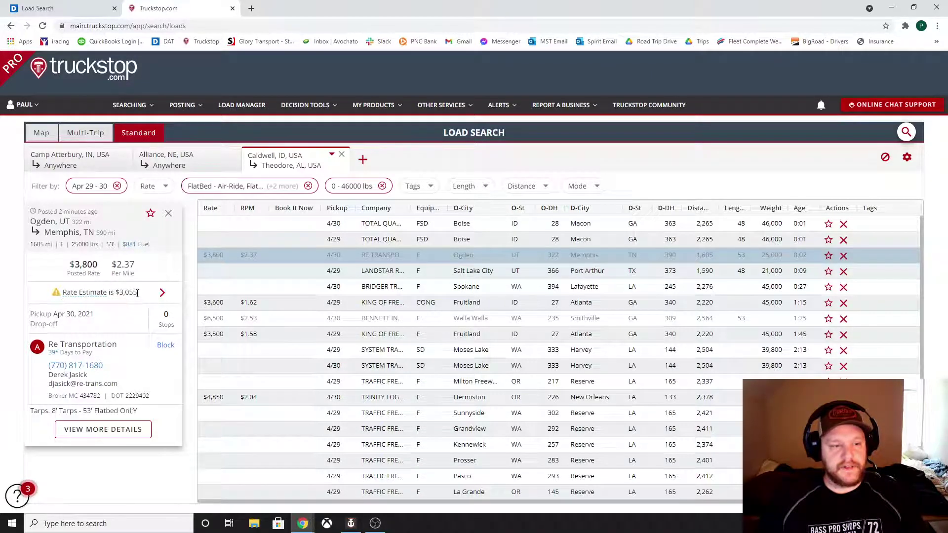
{"action": "left_click", "coordinate": [162, 292]}
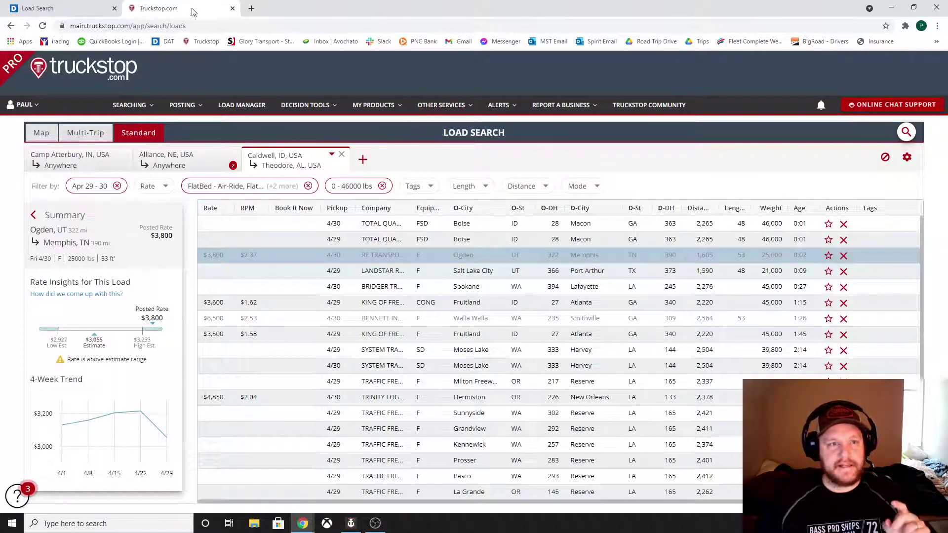
{"action": "left_click", "coordinate": [70, 11]}
Step: Open the Quick Rate Search window and set the equipment type to Flatbed
{"action": "left_click", "coordinate": [821, 62]}
{"action": "left_click", "coordinate": [785, 153]}
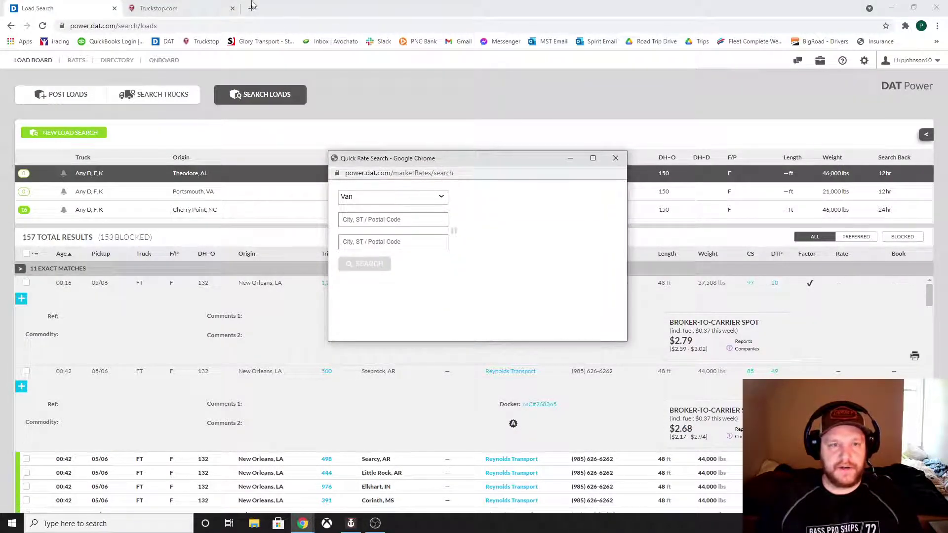
{"action": "left_click", "coordinate": [157, 9]}
{"action": "mouse_move", "coordinate": [311, 526]}
{"action": "left_click", "coordinate": [345, 474]}
{"action": "left_click", "coordinate": [392, 196]}
Step: Enter Ogden, UT as the origin and Memphis, TN as the destination
{"action": "left_click", "coordinate": [382, 227]}
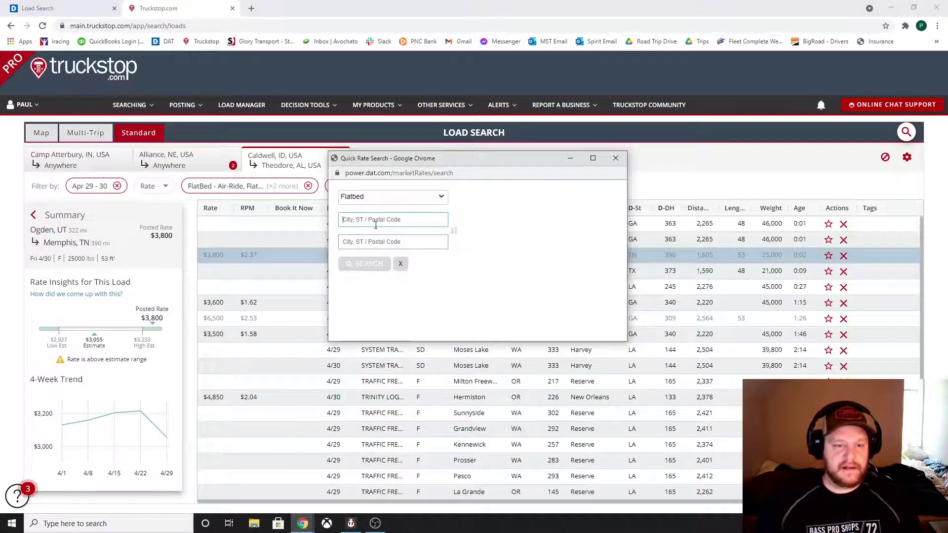
{"action": "type", "text": "ogde"}
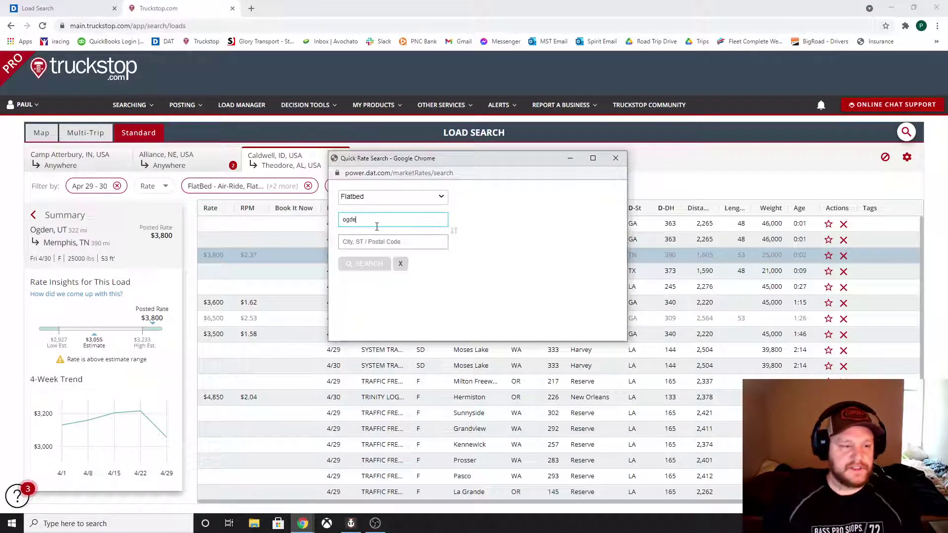
{"action": "key", "text": "Down"}
{"action": "key", "text": "Down"}
{"action": "key", "text": "Return"}
{"action": "key", "text": "BackSpace"}
{"action": "key", "text": "BackSpace"}
{"action": "type", "text": "ut"}
{"action": "left_click", "coordinate": [395, 237]}
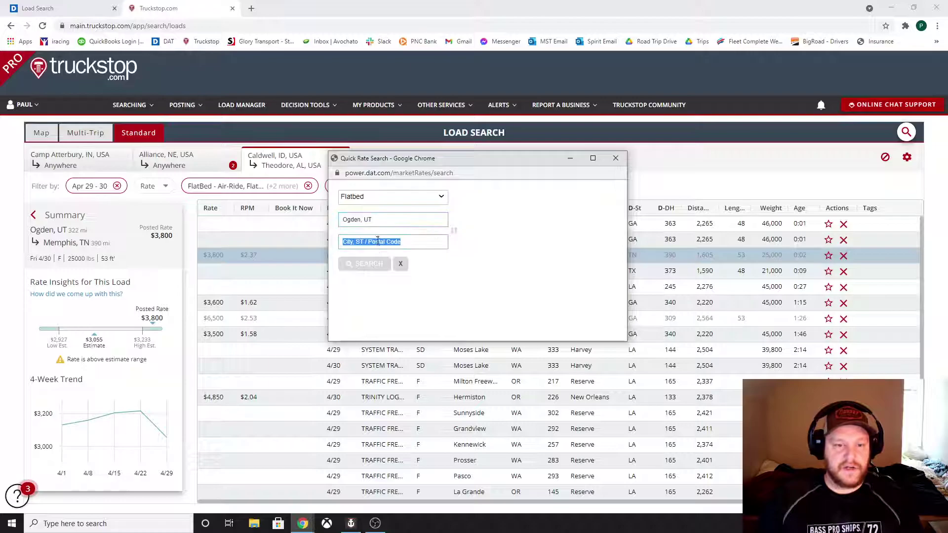
{"action": "type", "text": "memphis"}
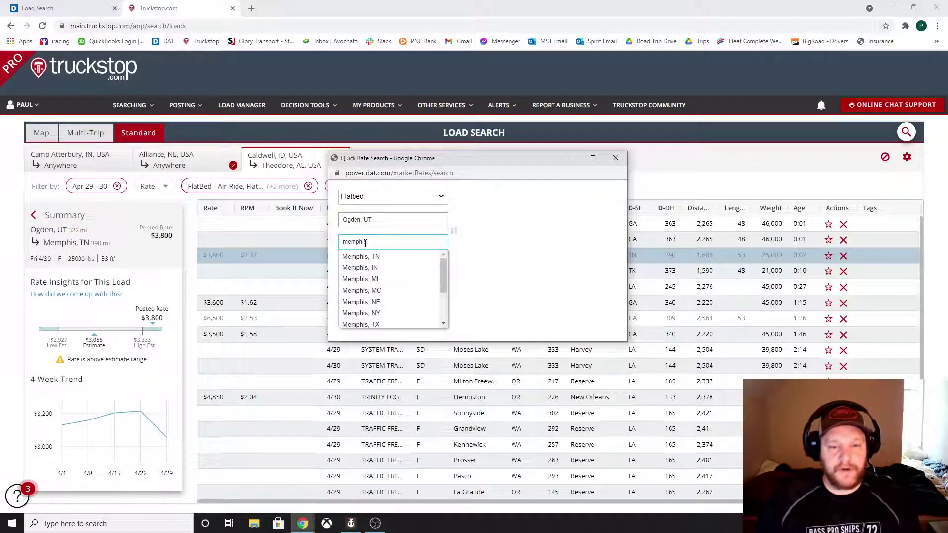
{"action": "left_click", "coordinate": [365, 257]}
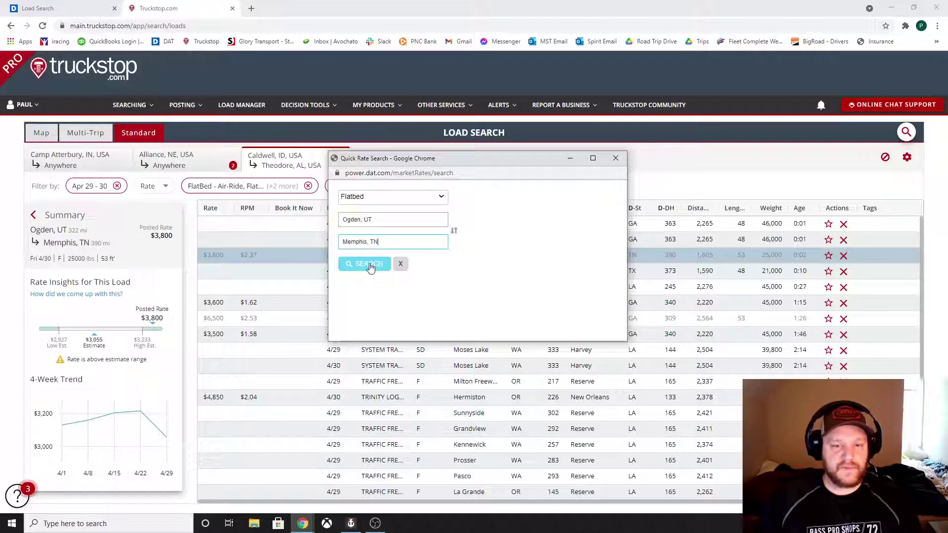
Step: Search the Ogden–Memphis flatbed lane ($2.30 per mile, $3,642 per trip) and close the rate window
{"action": "left_click", "coordinate": [371, 266]}
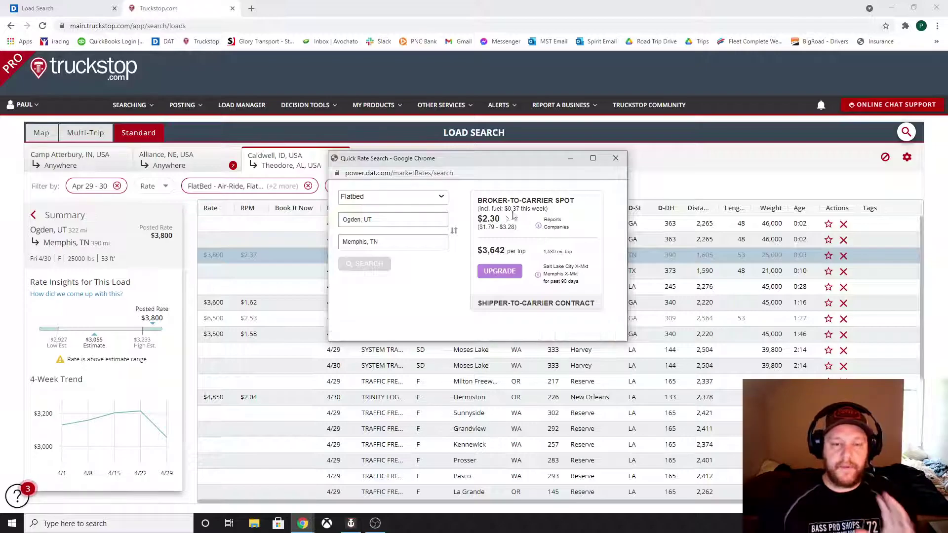
{"action": "left_click", "coordinate": [610, 162]}
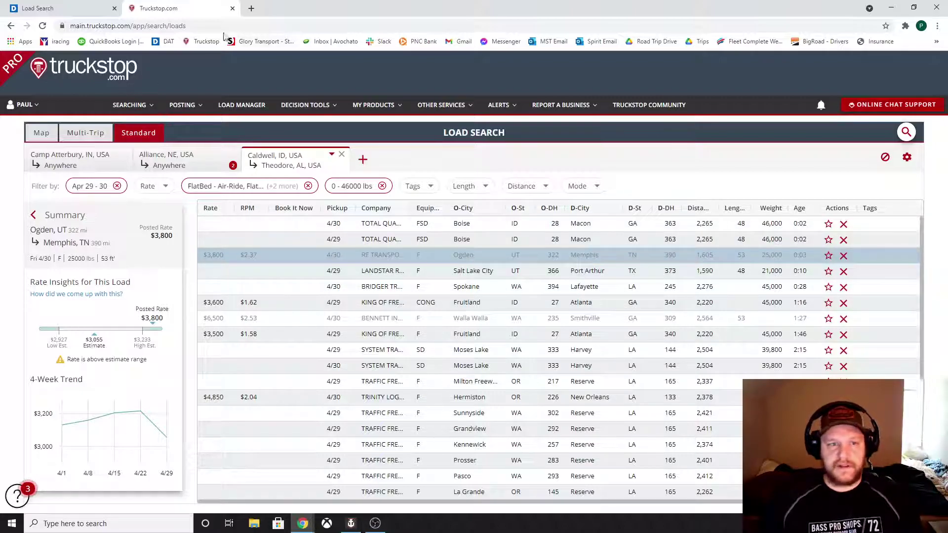
Step: Get the flatbed Winnebago, MN to Rifle, CO spot rate: $3.59 ($2.87–$4.12), $3,570 per trip
{"action": "left_click", "coordinate": [77, 9]}
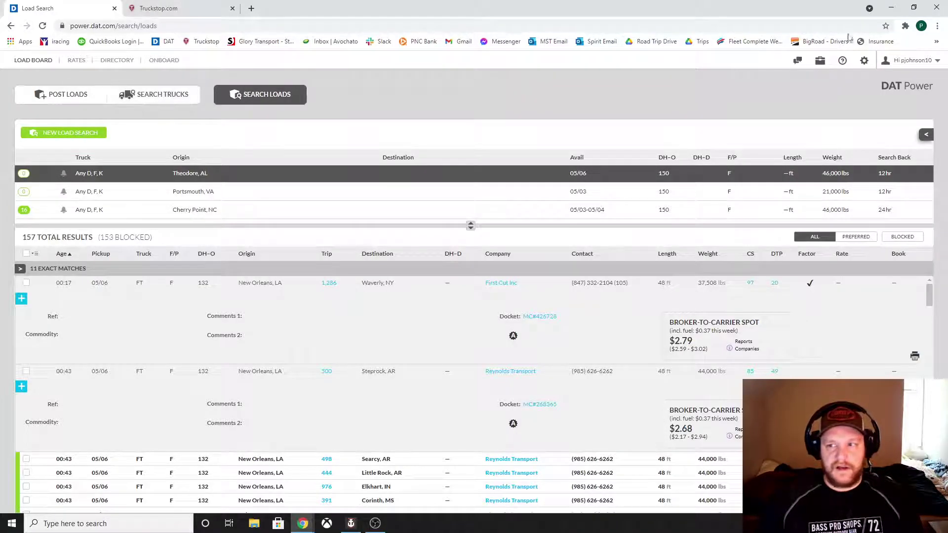
{"action": "left_click", "coordinate": [820, 61]}
{"action": "left_click", "coordinate": [808, 122]}
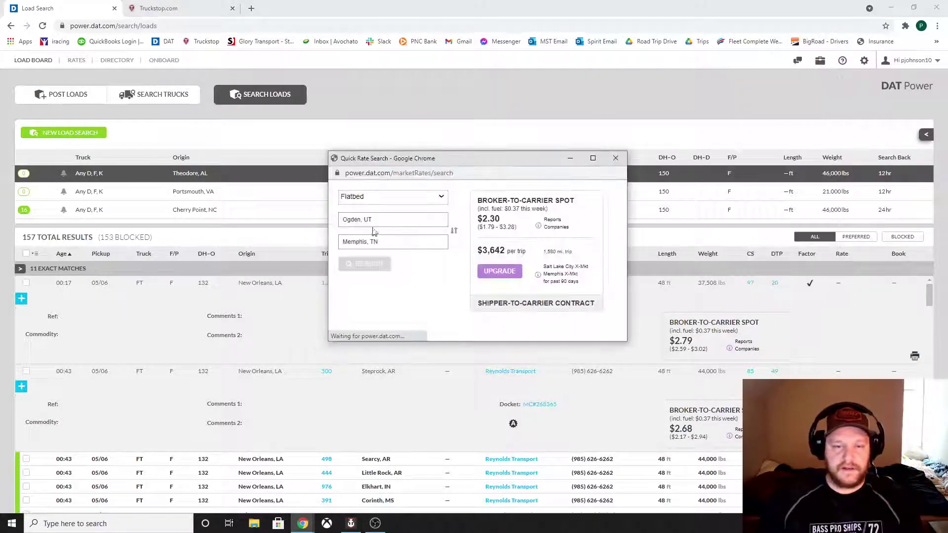
{"action": "left_click", "coordinate": [398, 197]}
{"action": "left_click", "coordinate": [397, 227]}
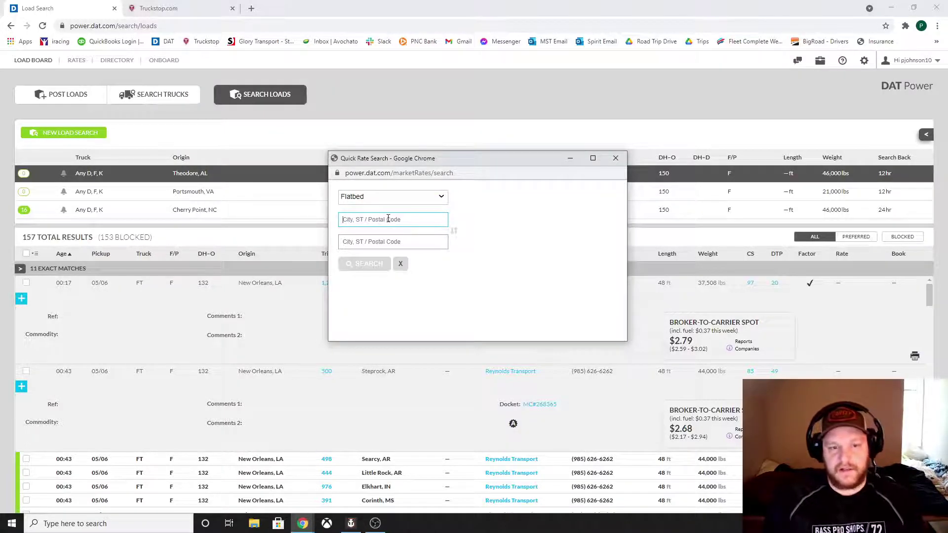
{"action": "type", "text": "winneba"}
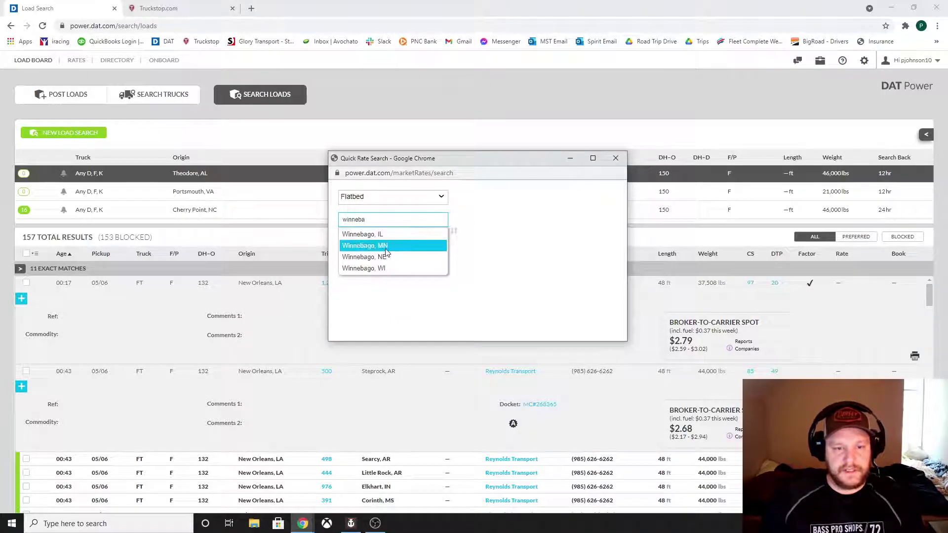
{"action": "left_click", "coordinate": [385, 246]}
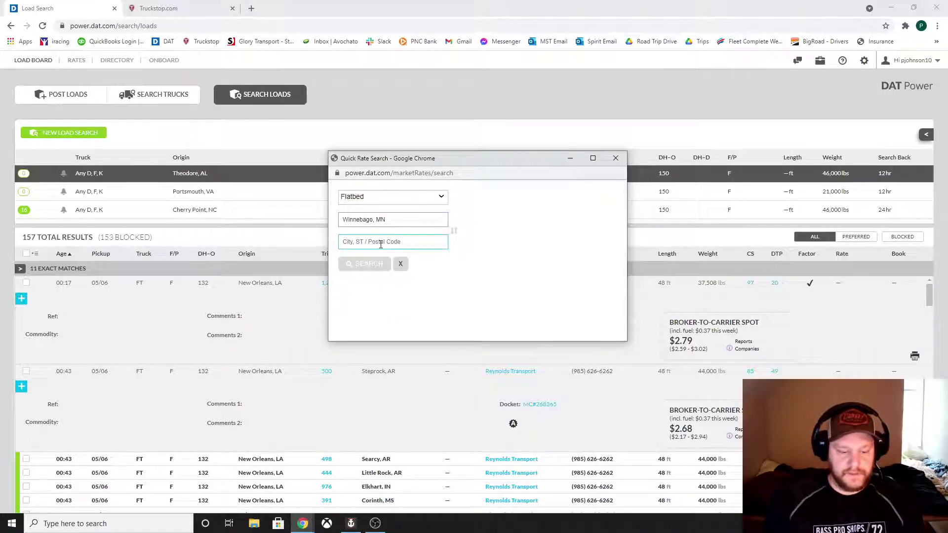
{"action": "type", "text": "rifle"}
{"action": "left_click", "coordinate": [380, 255]}
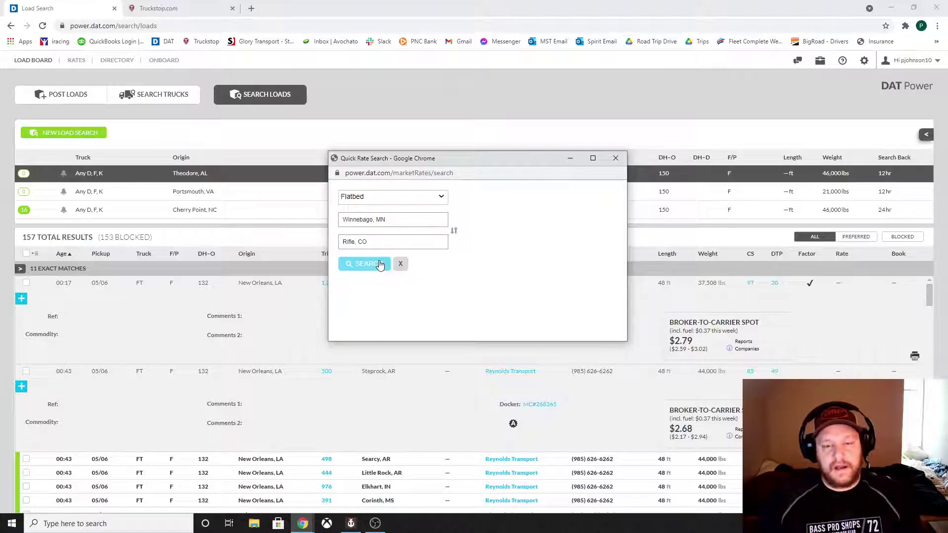
{"action": "left_click", "coordinate": [379, 264]}
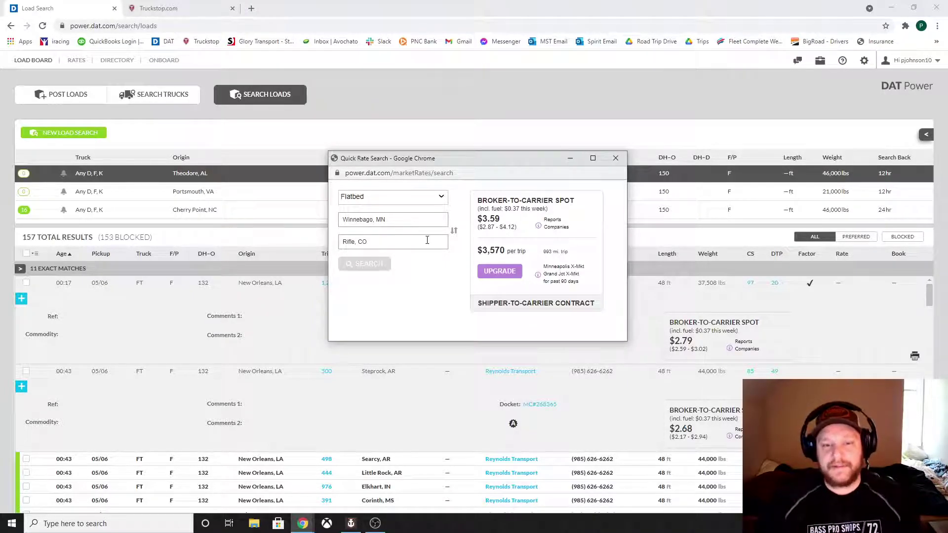
{"action": "left_click", "coordinate": [454, 232]}
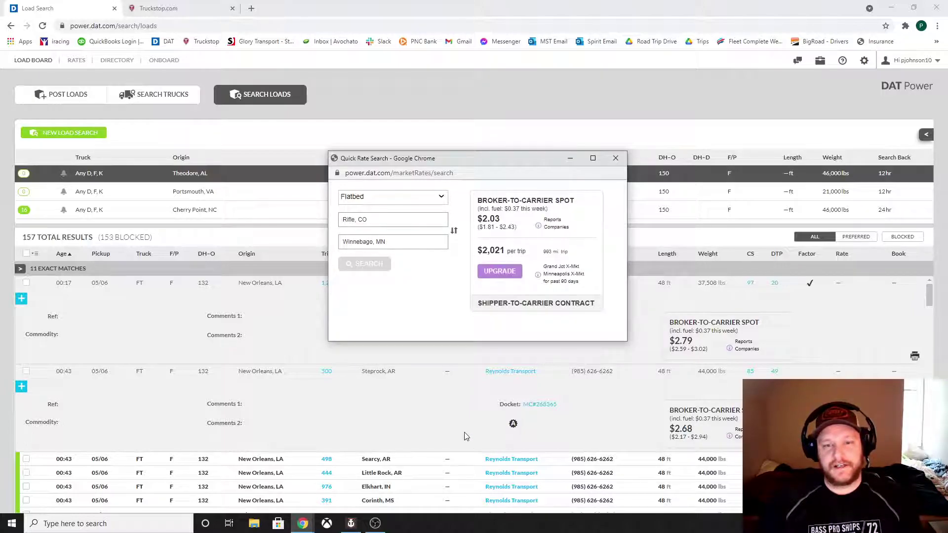
{"action": "left_click", "coordinate": [454, 231]}
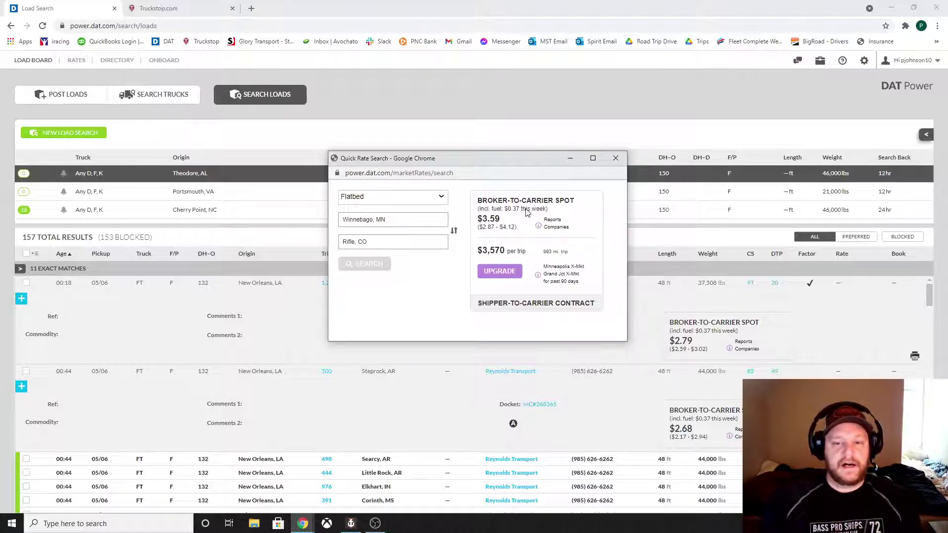
Step: Switch to the shipper-to-carrier contract rate: $2.89 ($2.36–$3.14), $2,875 per trip
{"action": "left_click", "coordinate": [523, 306]}
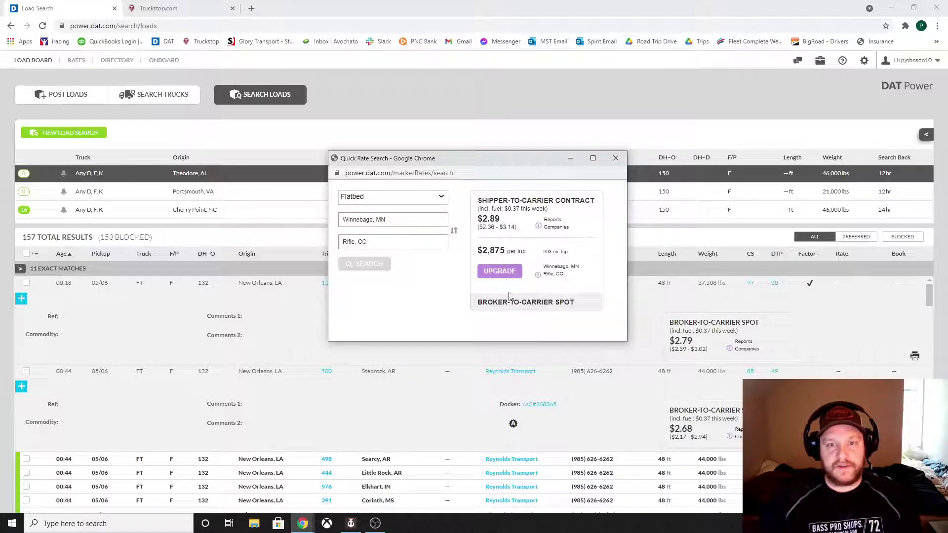
{"action": "left_click", "coordinate": [524, 305]}
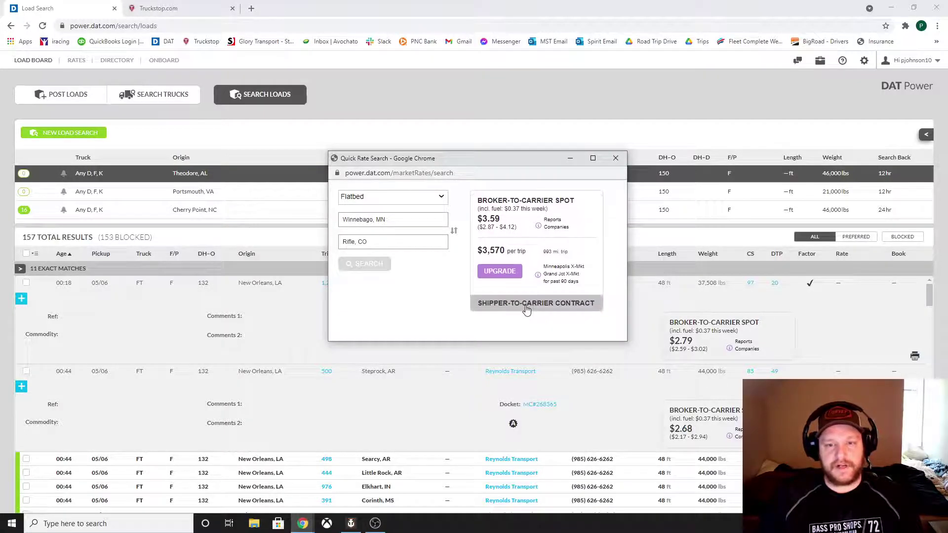
{"action": "left_click", "coordinate": [527, 304]}
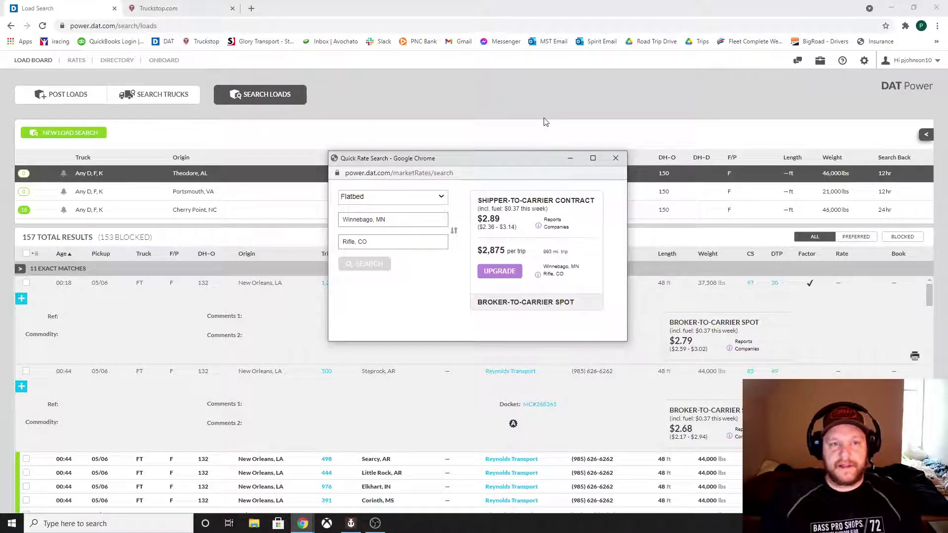
Step: Minimize the Quick Rate Search popup to reveal the Theodore, AL load results
{"action": "left_click", "coordinate": [570, 158]}
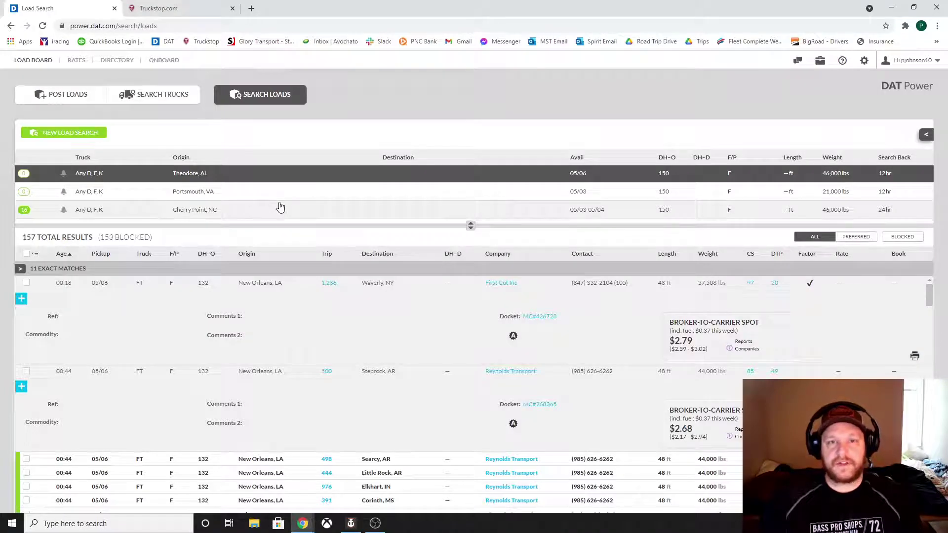